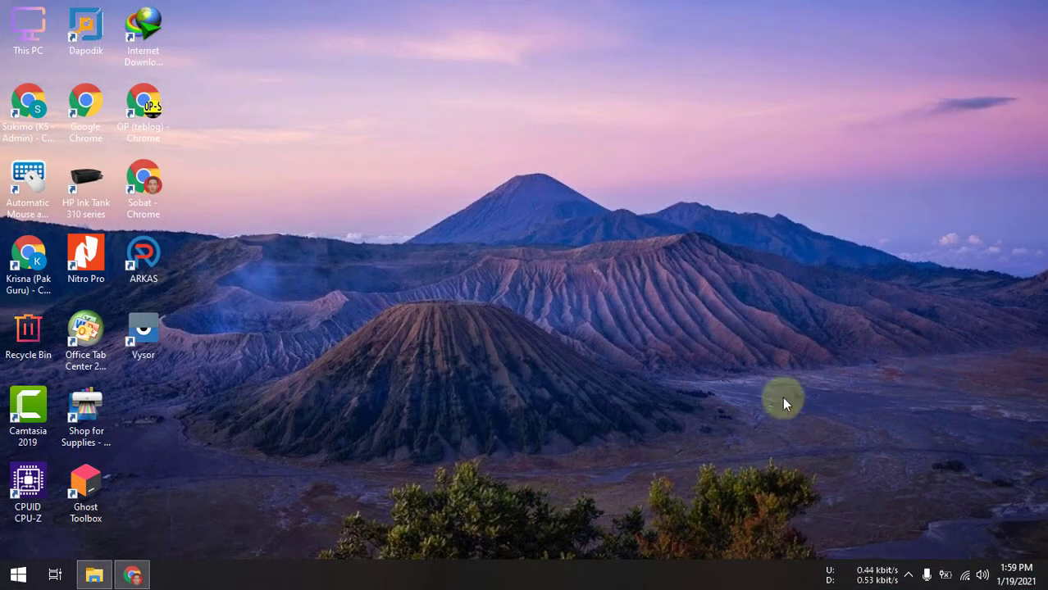
Step: Bring the Chrome window with the SD NEGERI 2 TAMAN AGUNG Dapodik dashboard to the front
left_click(145, 578)
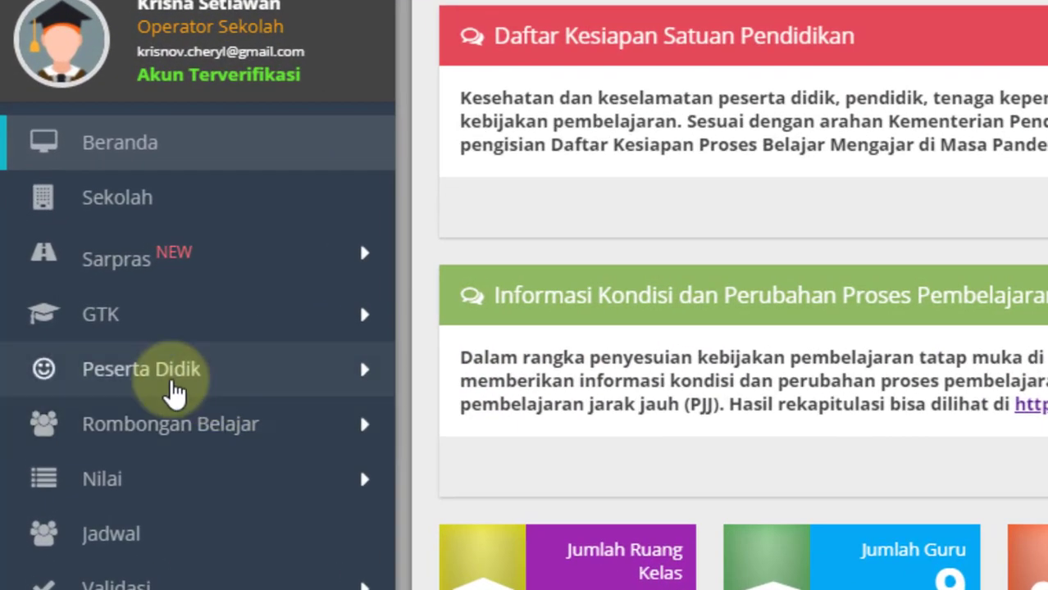
Step: Open the Peserta Didik student list and dismiss the Informasi notice
left_click(174, 392)
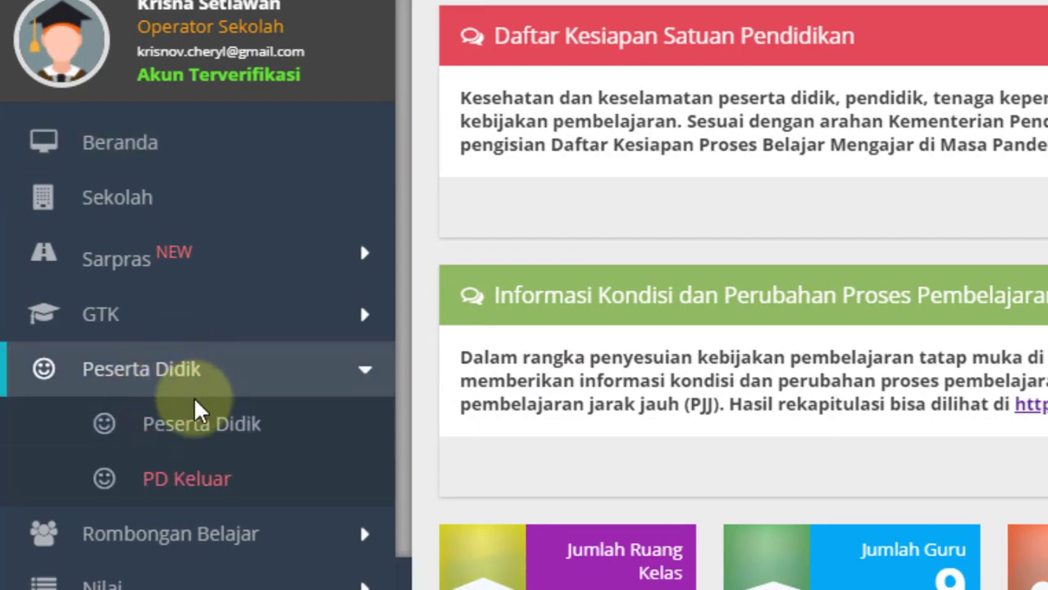
left_click(213, 428)
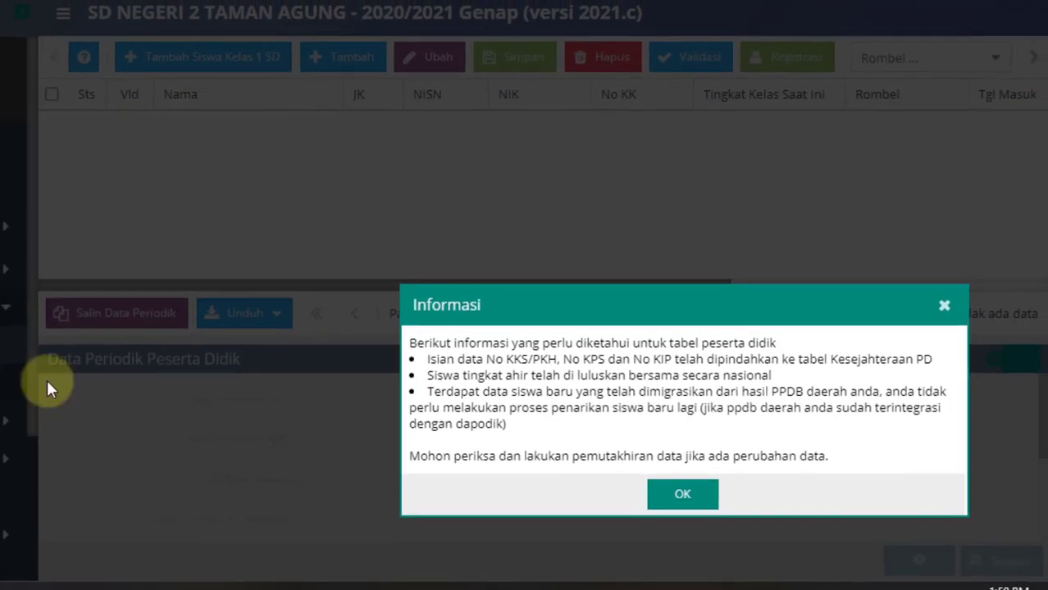
left_click(690, 495)
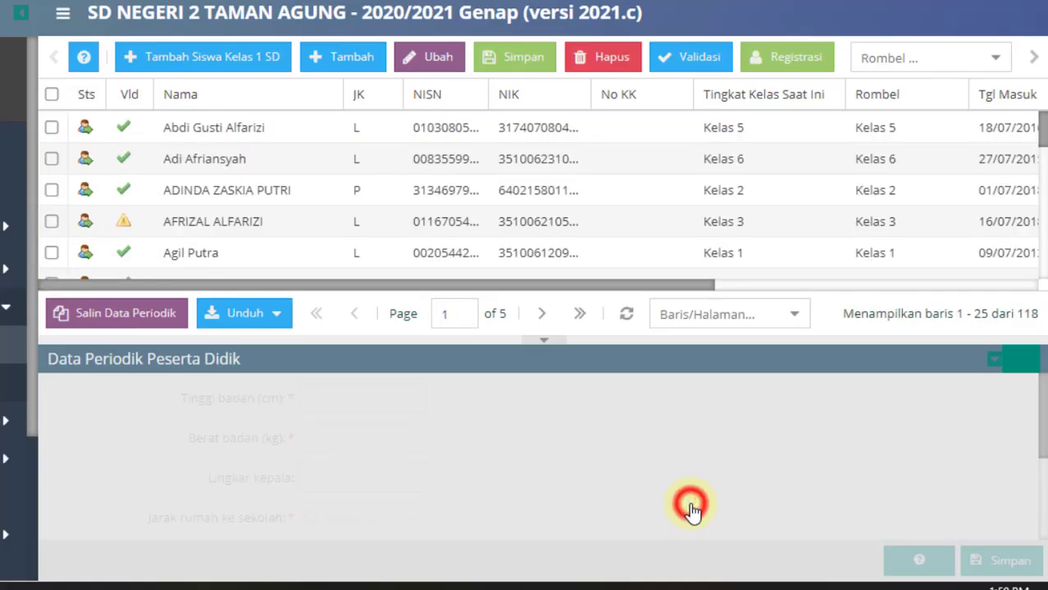
Step: Search the student list by the student's name in Cari Peserta Didik
left_click(1033, 59)
left_click(940, 70)
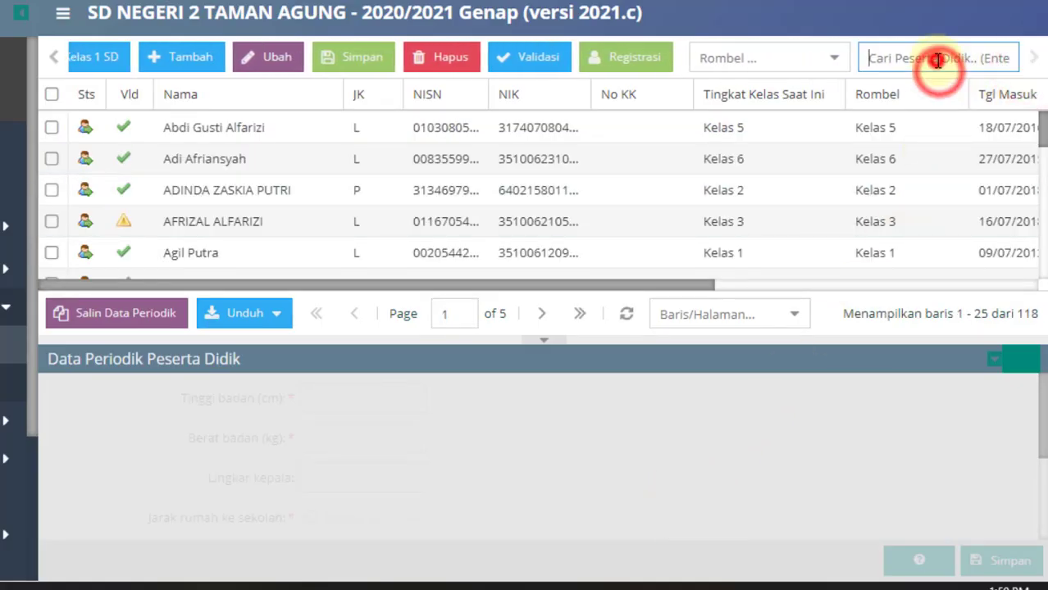
type("danendra")
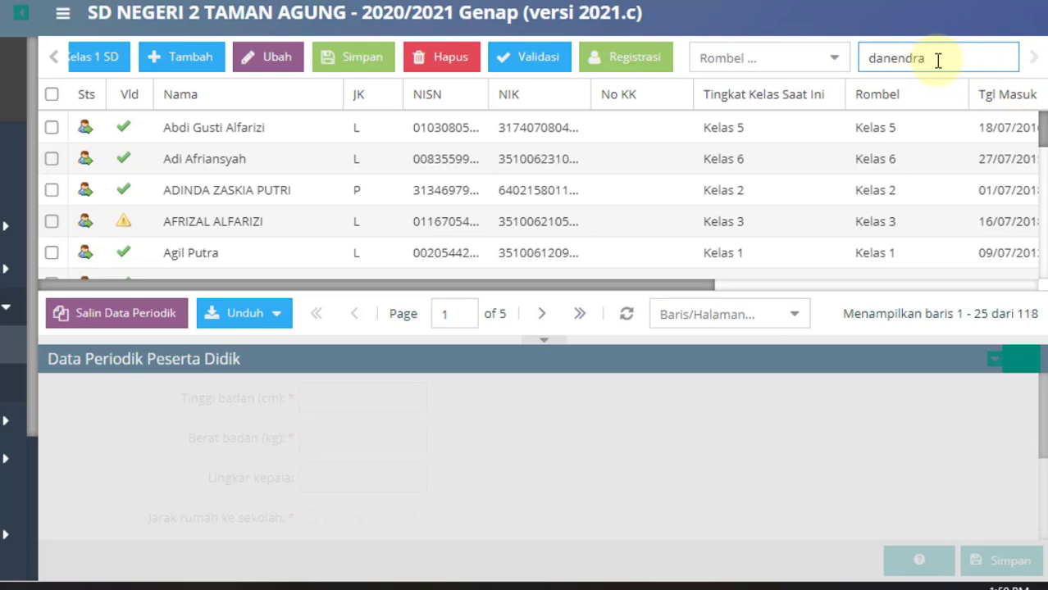
key("Return")
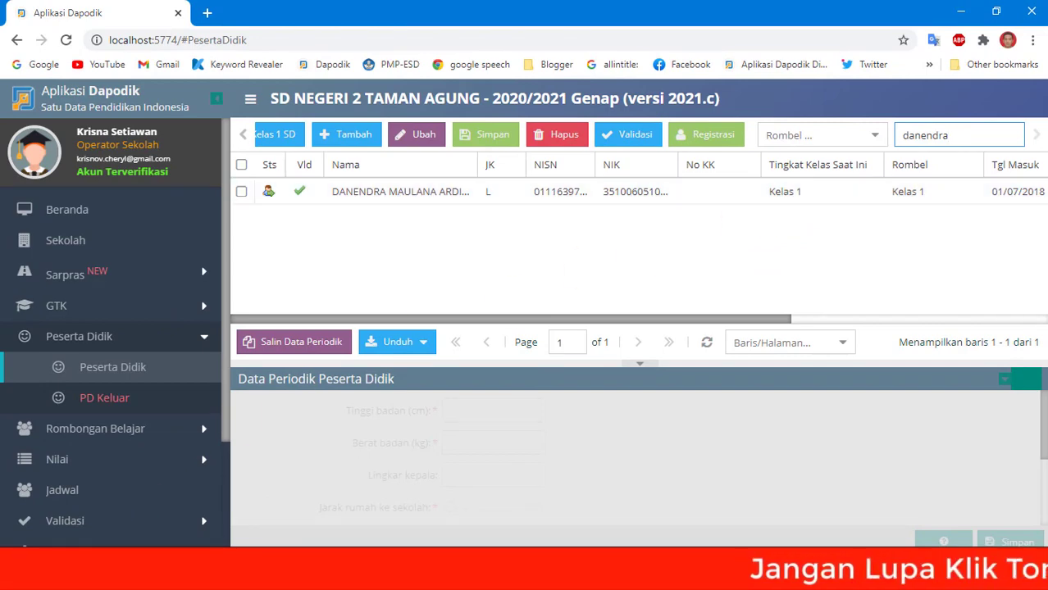
Step: Open G:\SD\DAPODIK\2020 - 2021 in File Explorer, then return to the Dapodik student page
left_click(246, 574)
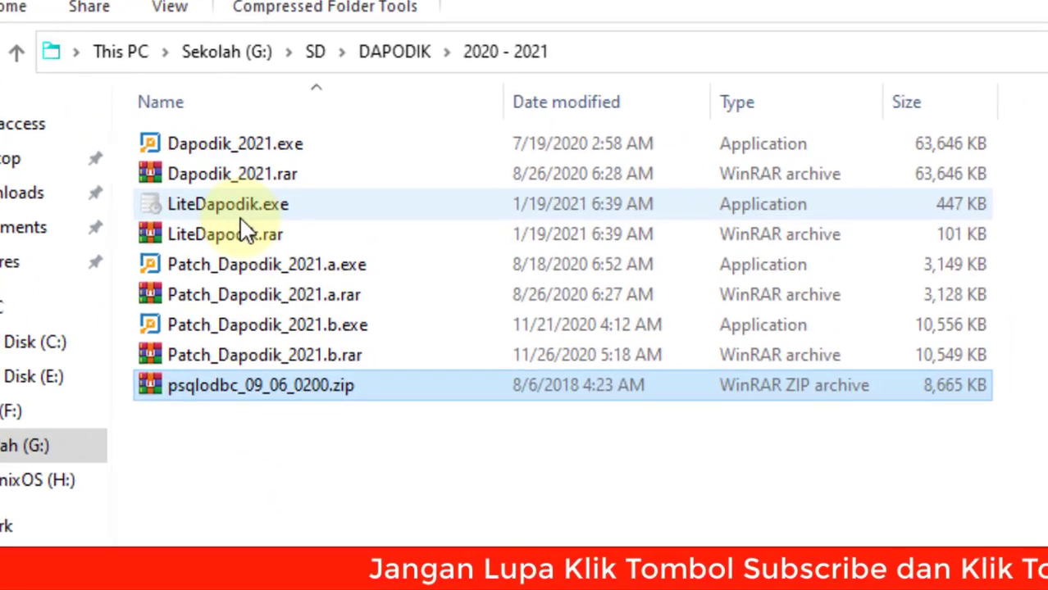
mouse_move(241, 220)
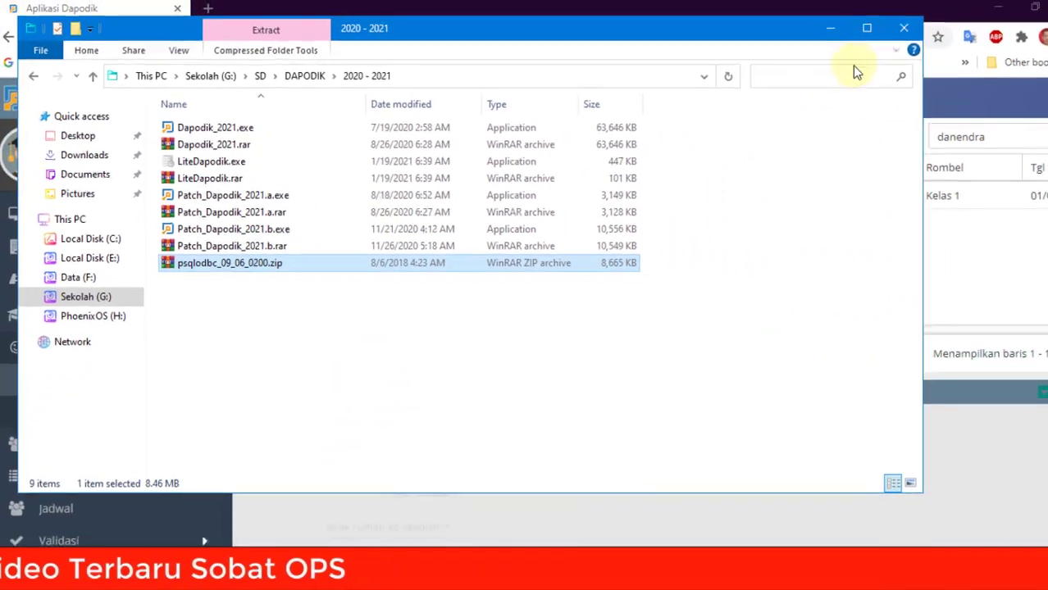
left_click(941, 97)
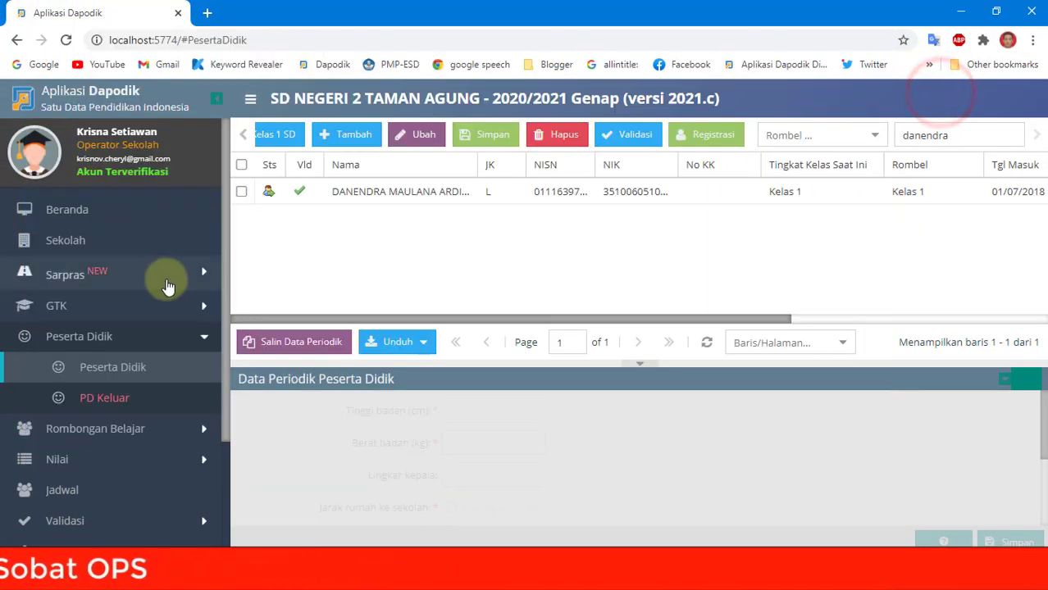
scroll(168, 295, "down", 2)
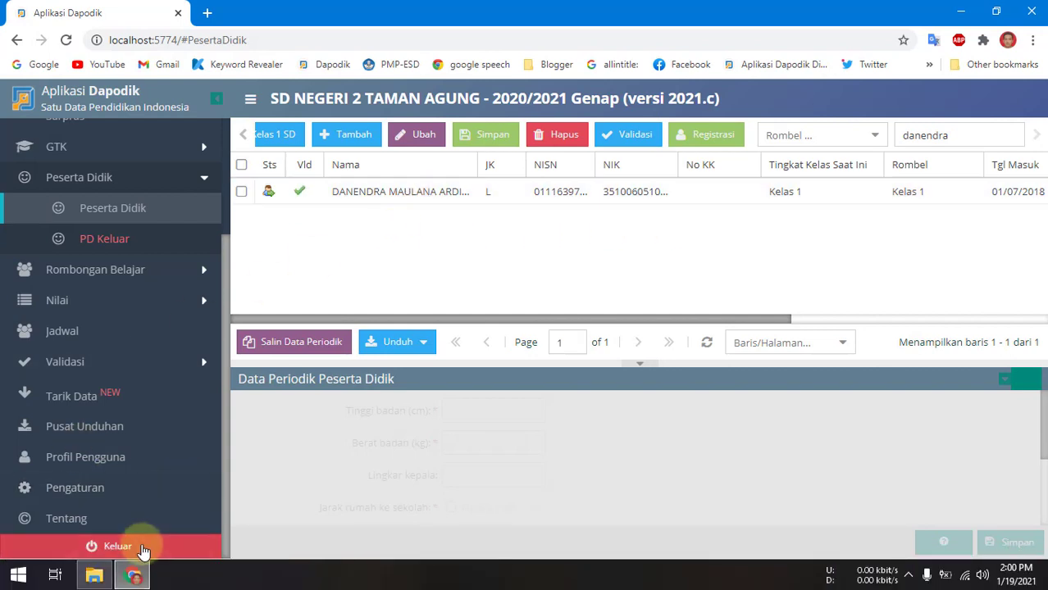
Step: Log out of Dapodik with Keluar and close the Chrome window
left_click(141, 548)
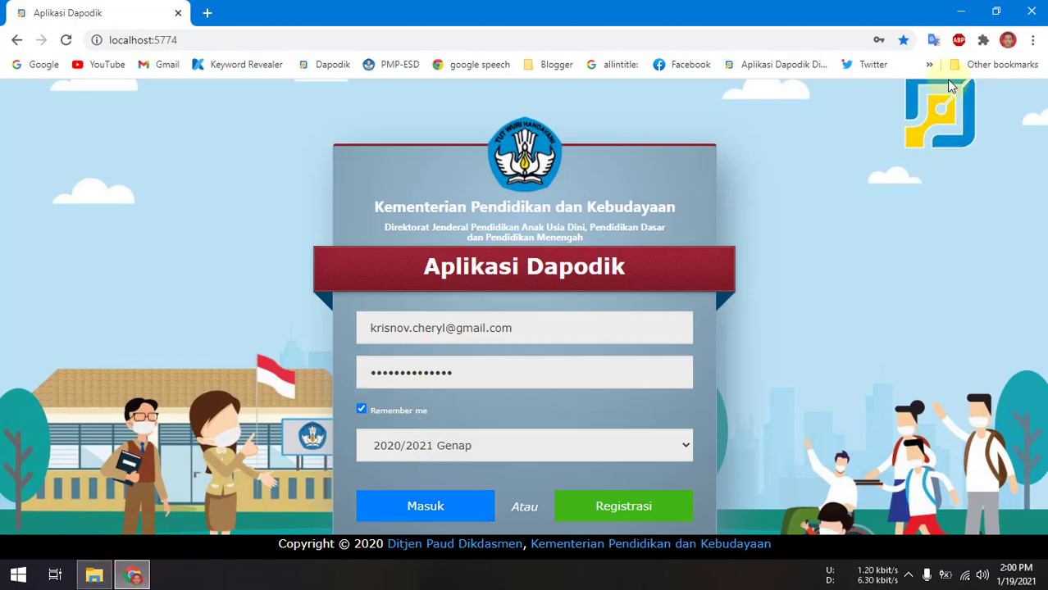
left_click(1033, 10)
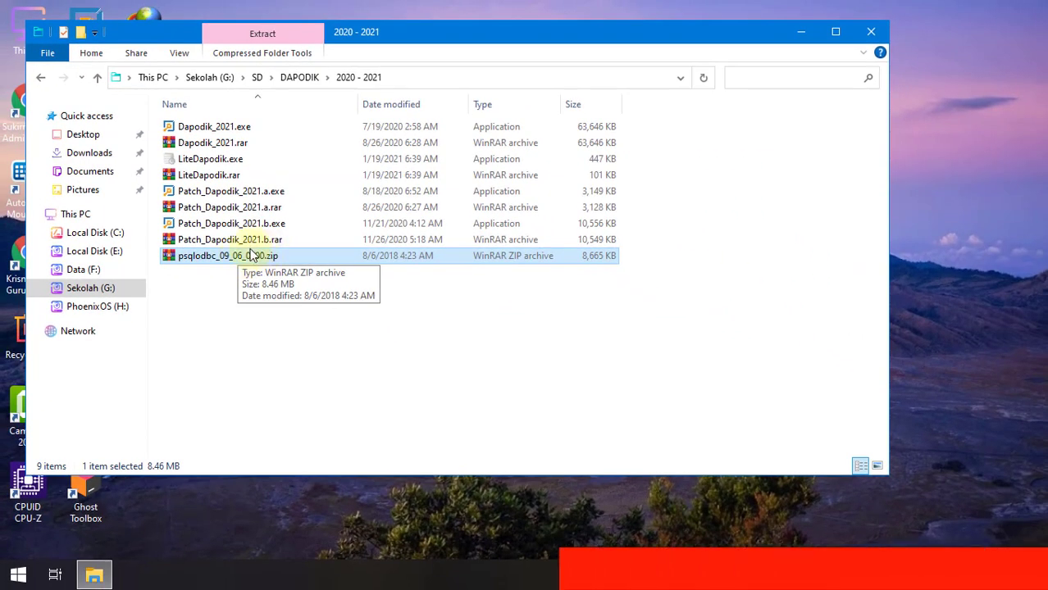
Step: Install the psqlodbc driver from psqlodbc_09_06_0200.zip, accepting the license, then close WinRAR
double_click(205, 259)
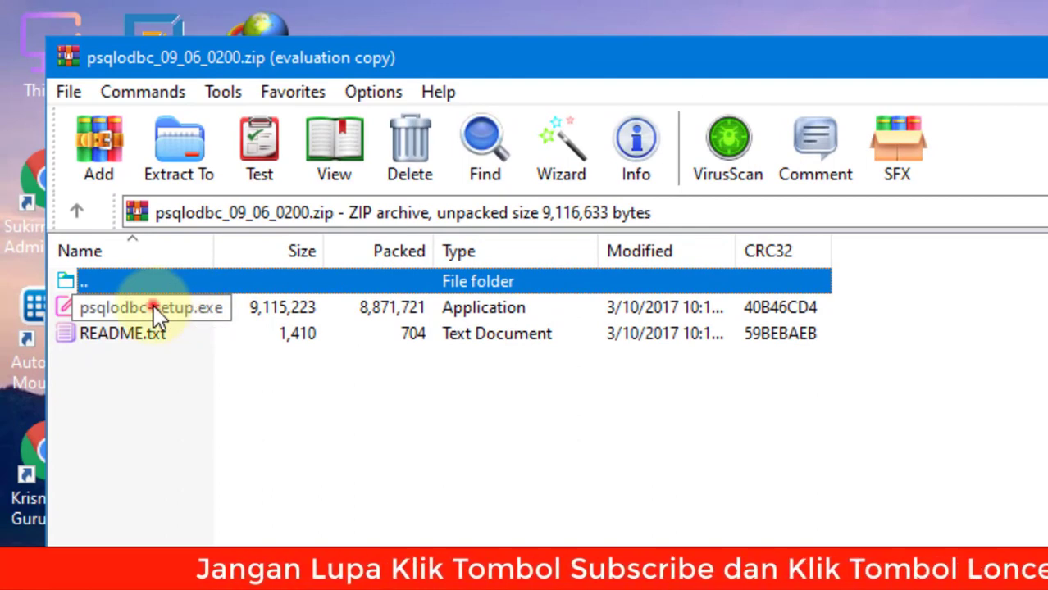
double_click(154, 308)
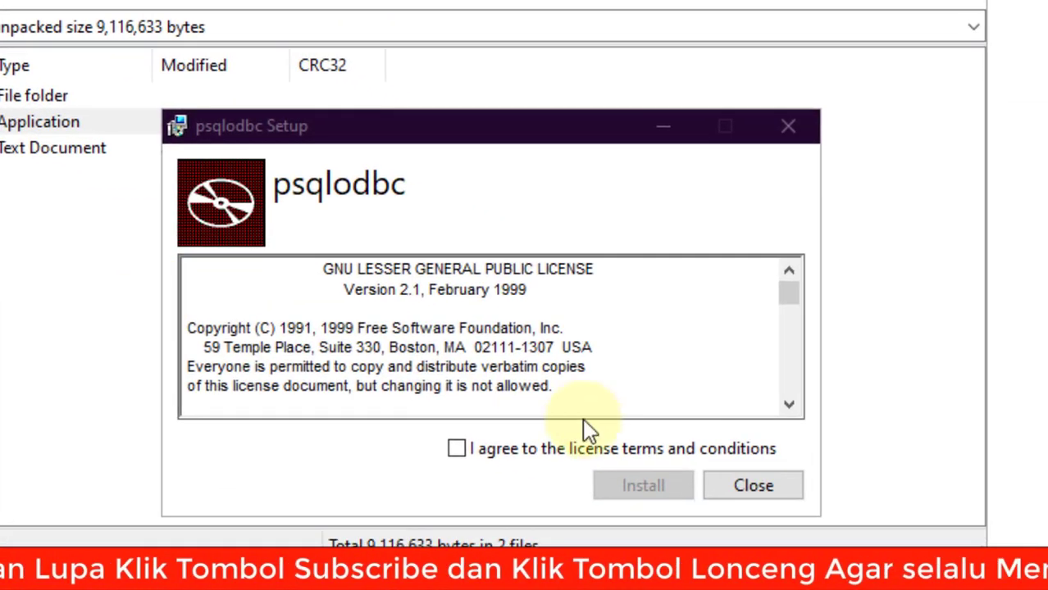
left_click(543, 449)
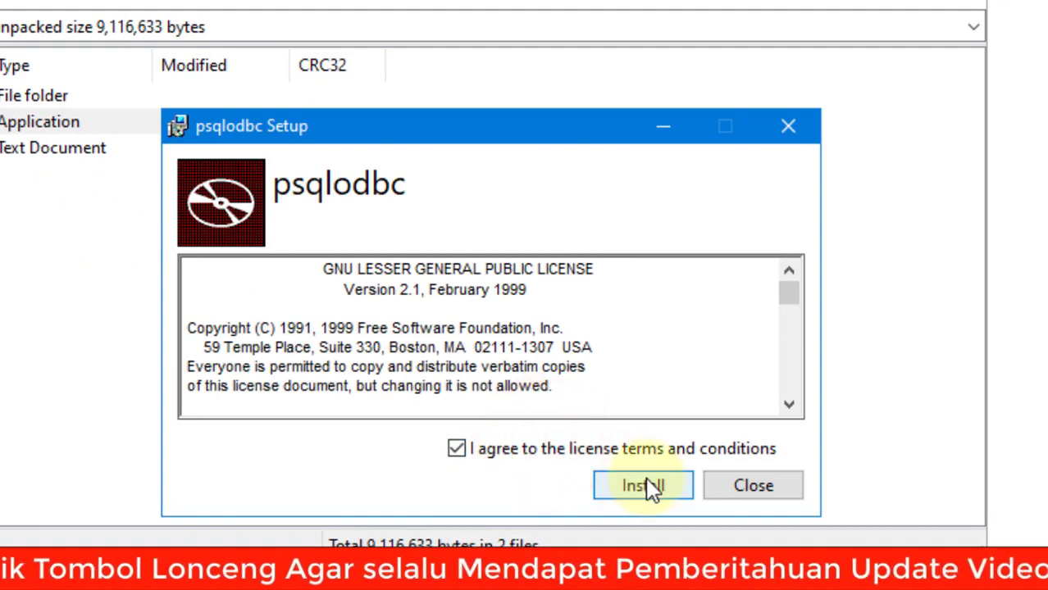
left_click(645, 486)
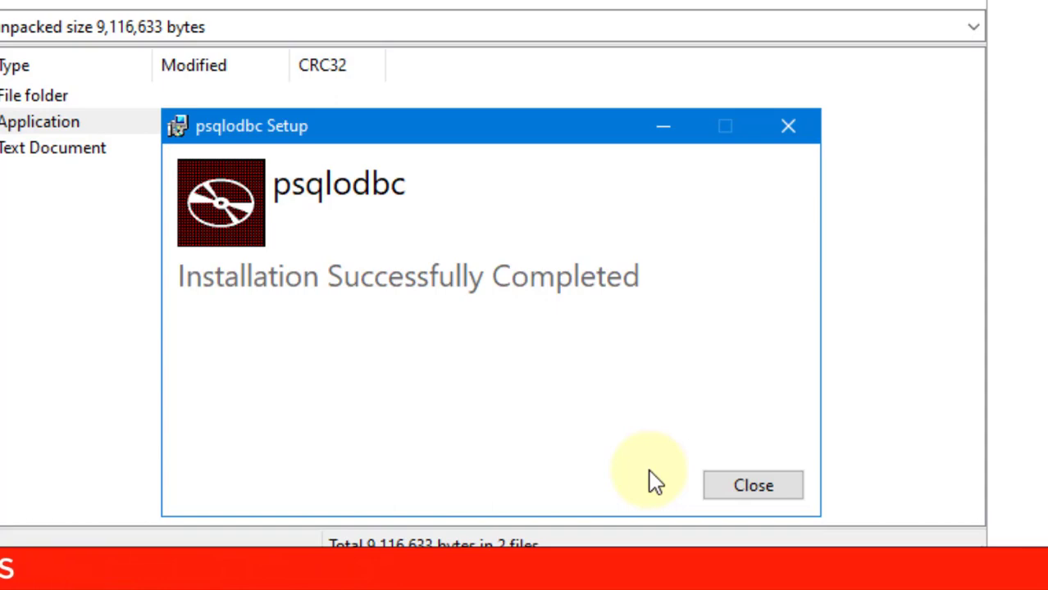
left_click(754, 485)
left_click(786, 29)
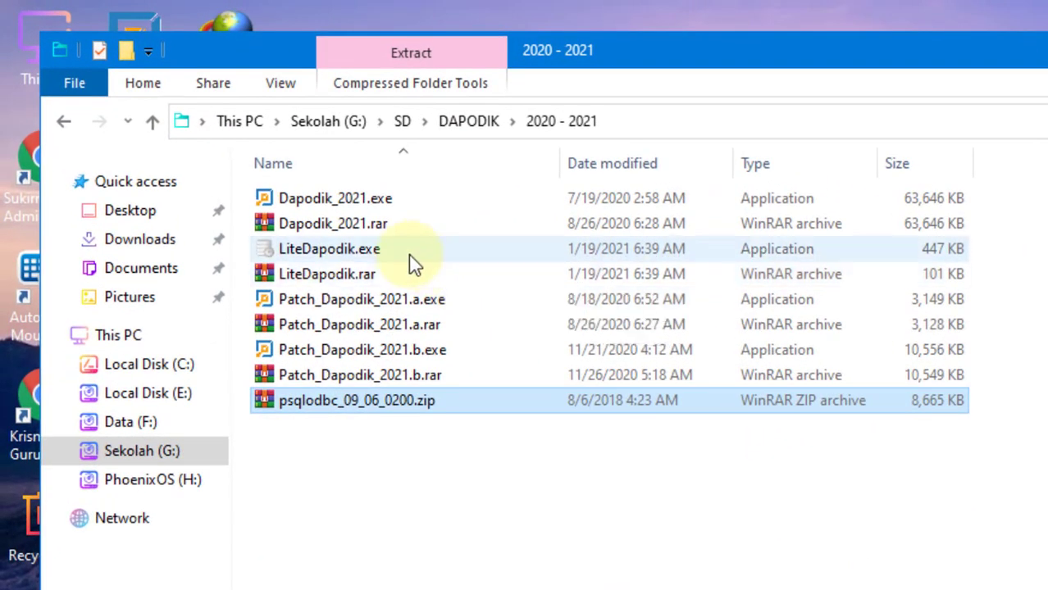
Step: Run LiteDapodik.exe as administrator and select the school operator's saved login account
right_click(408, 251)
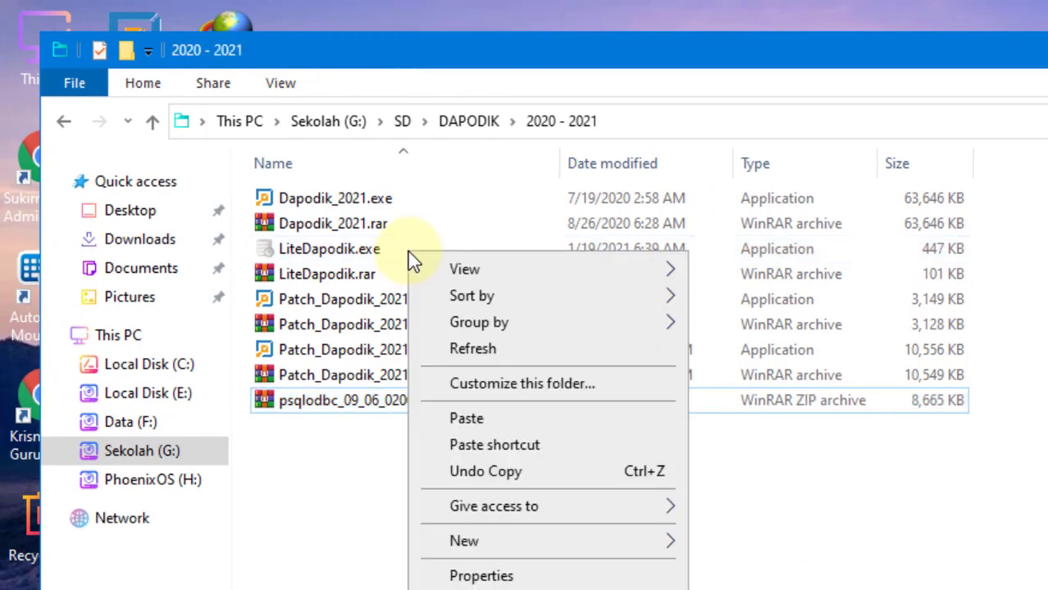
left_click(340, 246)
right_click(341, 247)
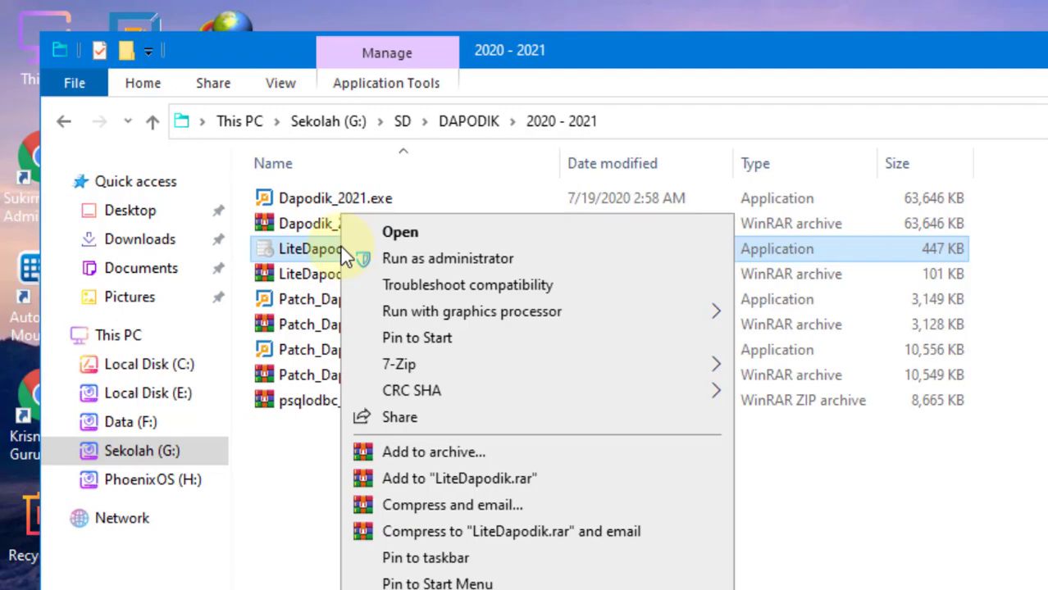
left_click(405, 259)
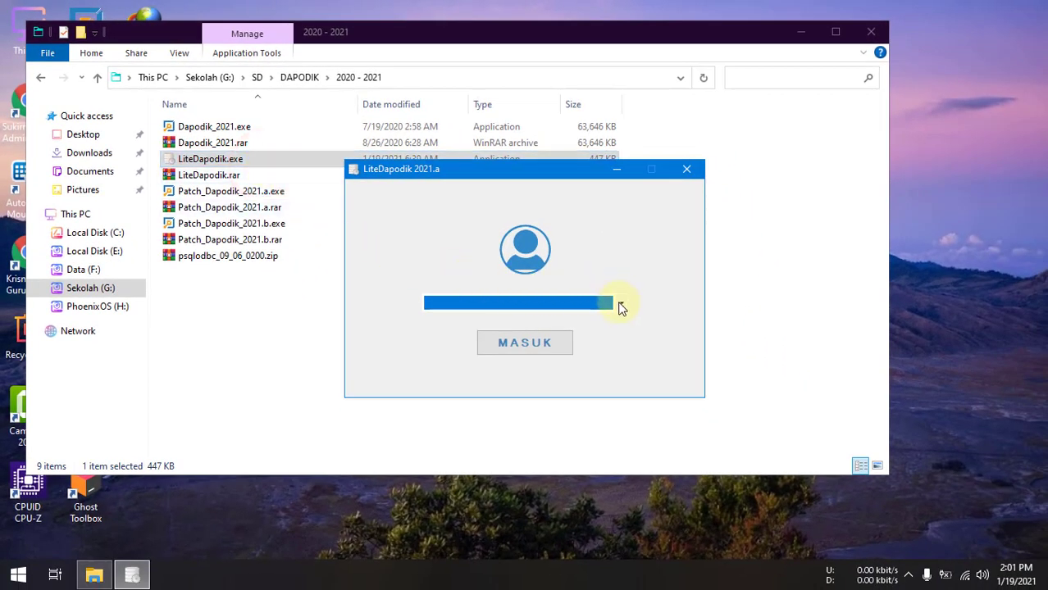
left_click(621, 305)
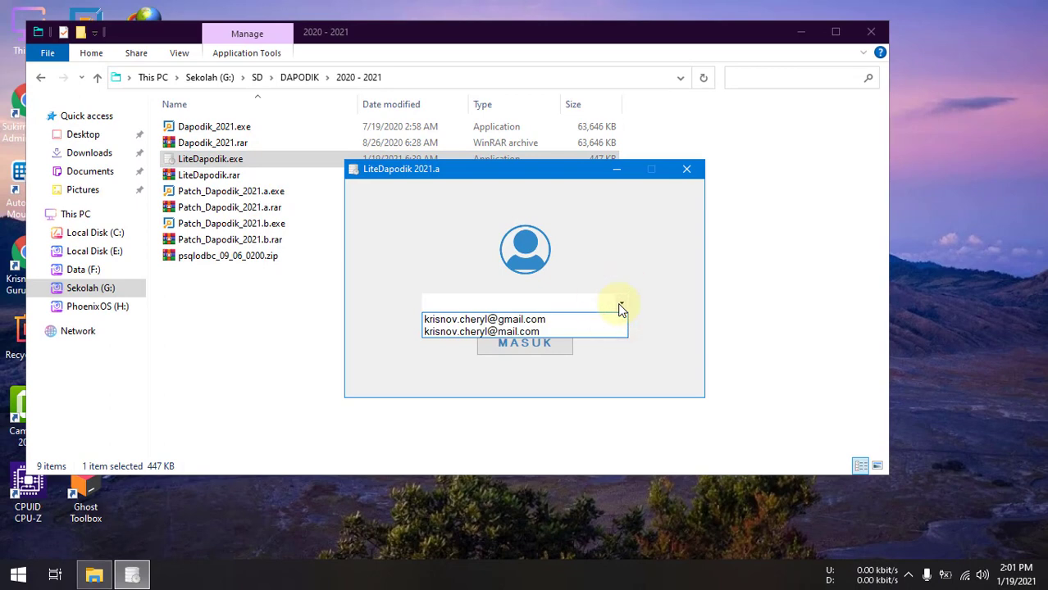
left_click(567, 320)
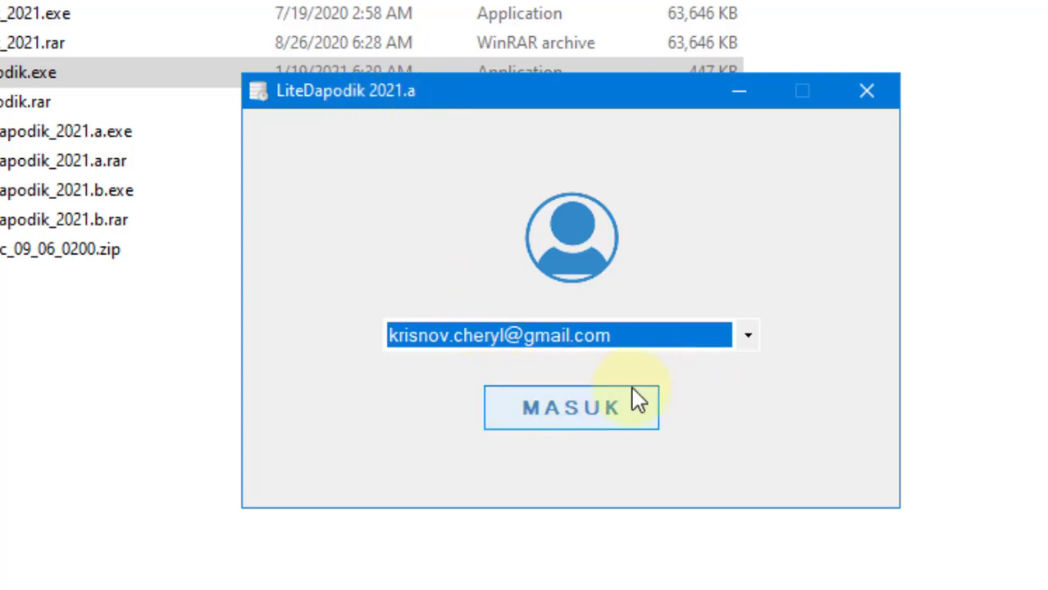
Step: Log in to LiteDapodik and pick the student to move in the Peserta Didik combo
left_click(569, 413)
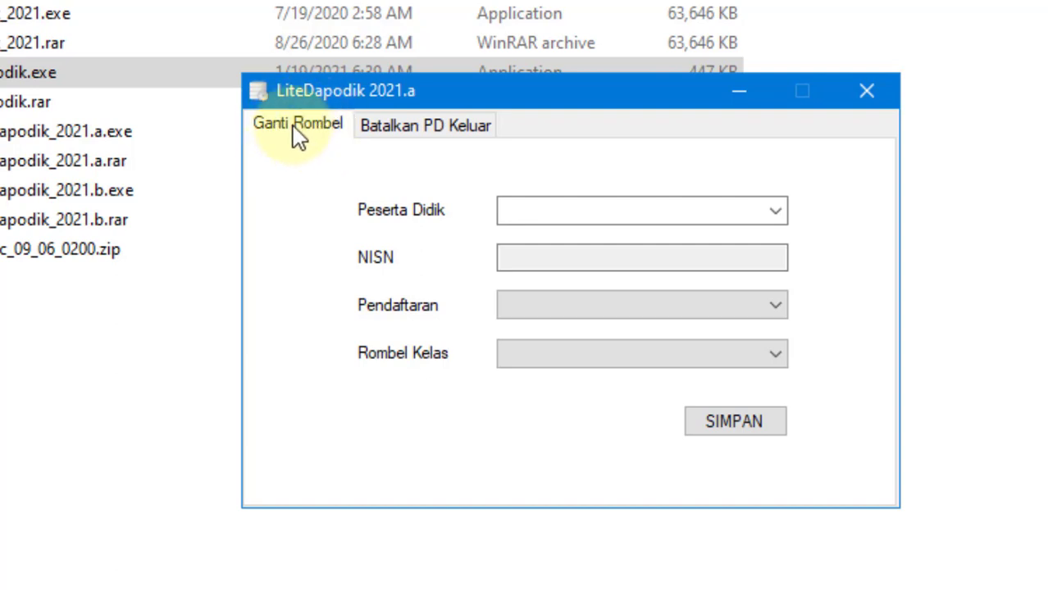
left_click(776, 211)
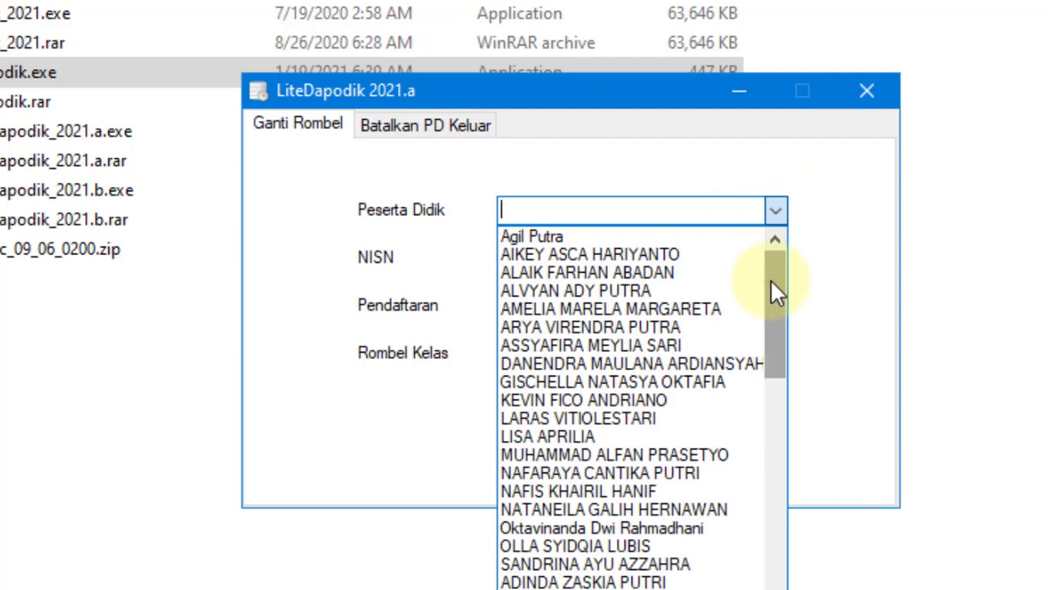
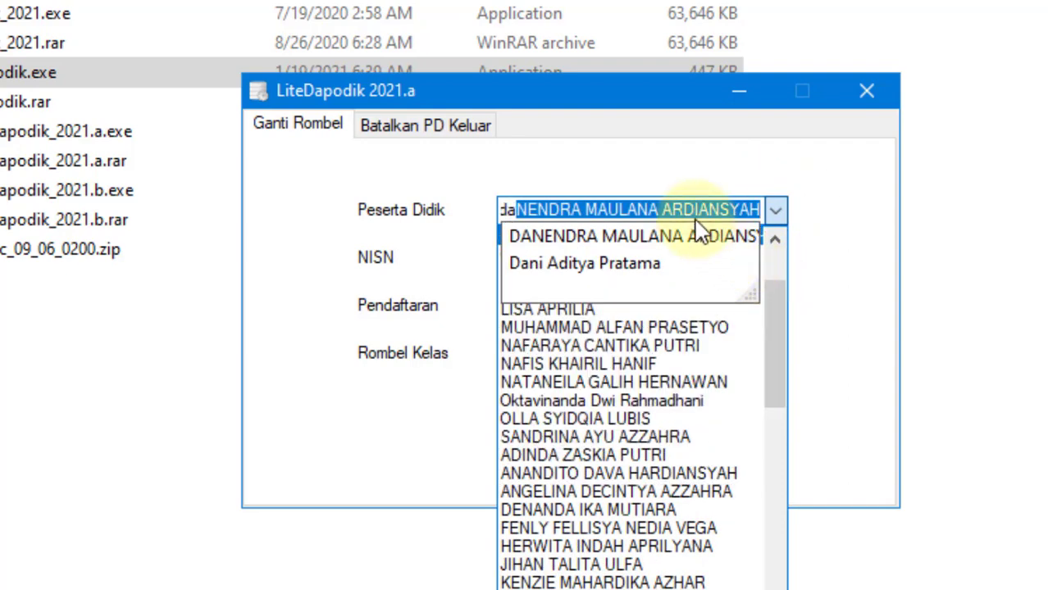
left_click(689, 239)
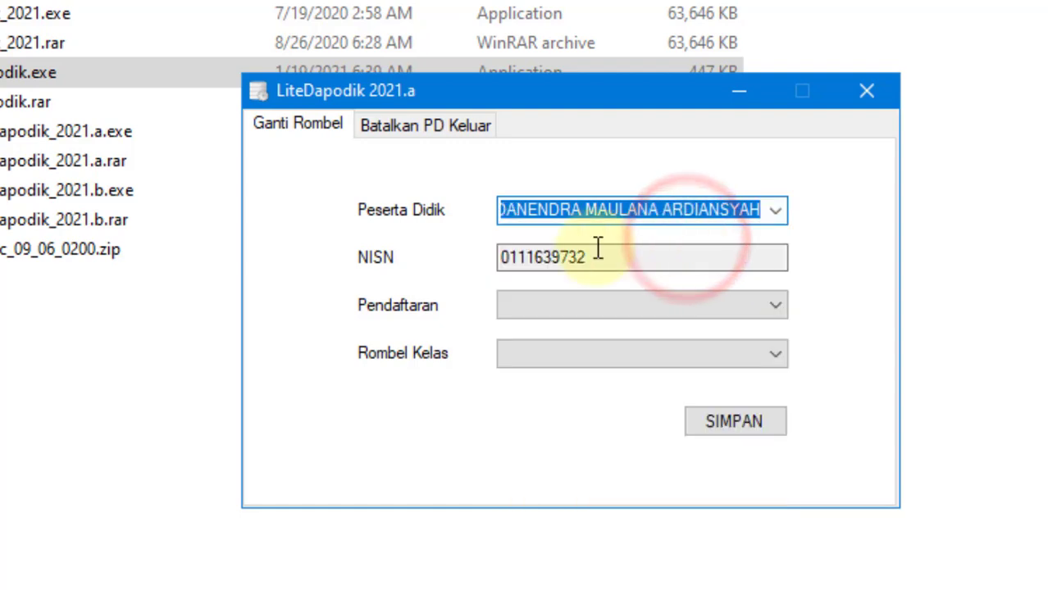
Step: Set Pendaftaran to Pindahan and Rombel Kelas to Kelas 3, then save and confirm
left_click(774, 305)
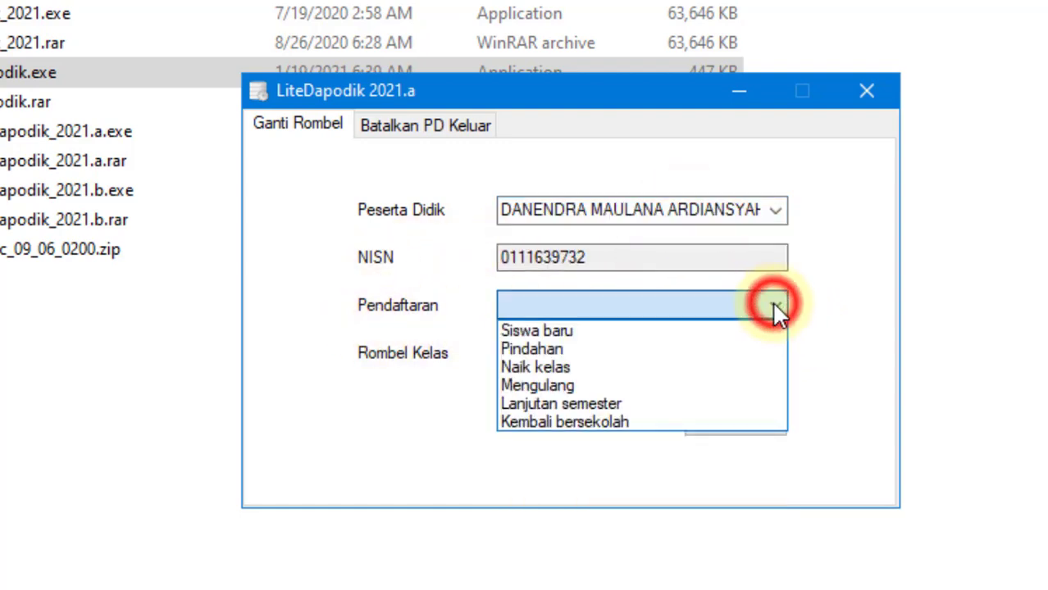
left_click(765, 347)
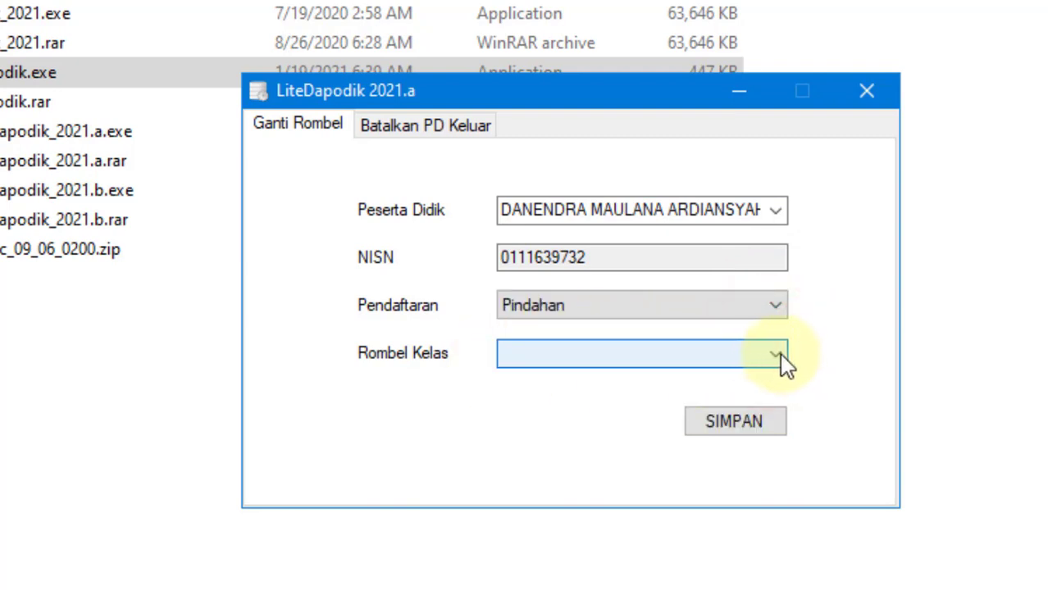
left_click(777, 354)
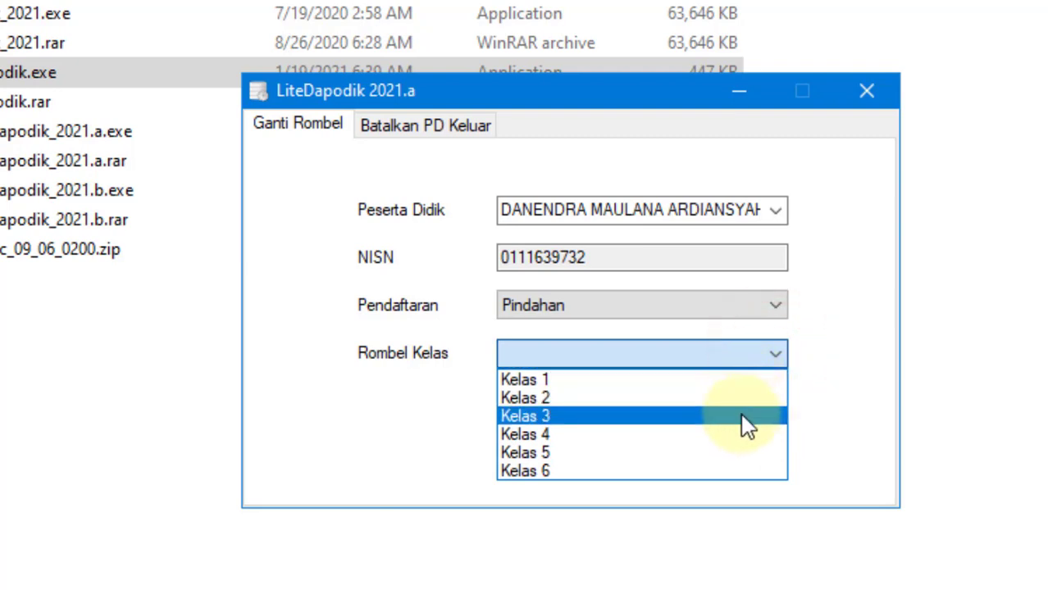
left_click(743, 417)
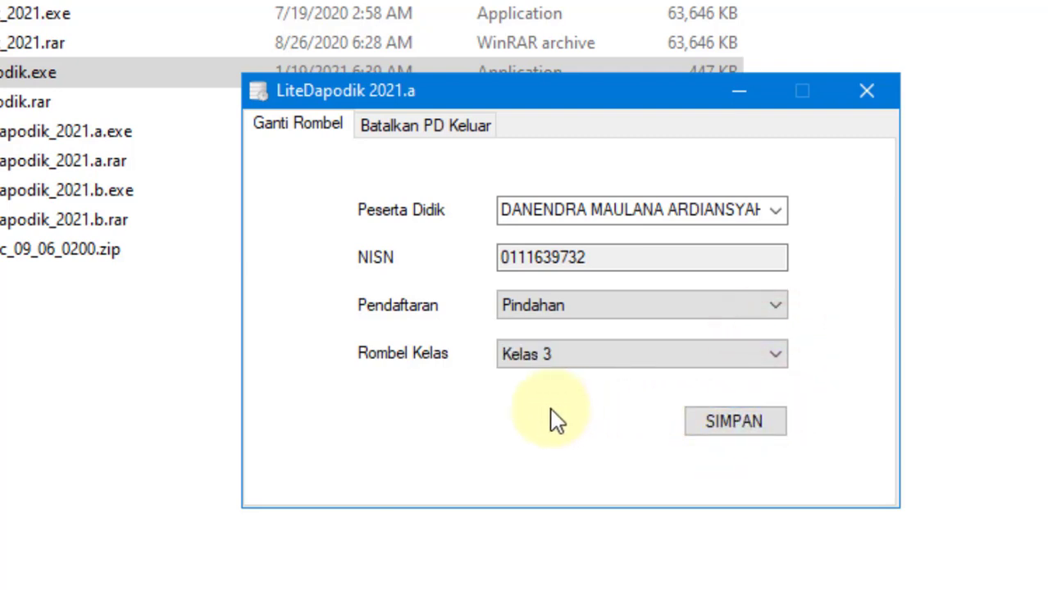
left_click(751, 423)
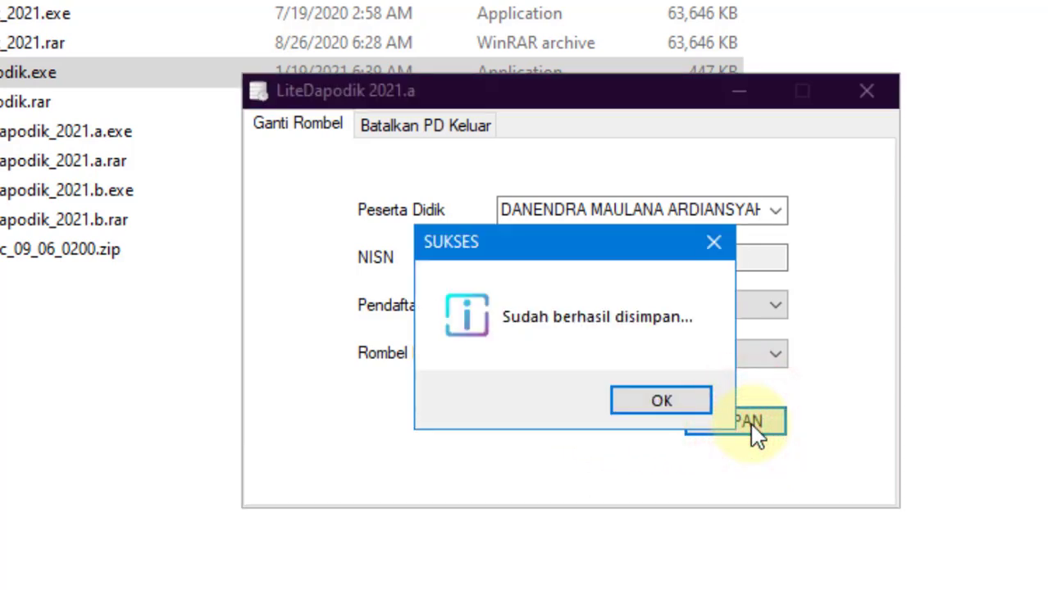
left_click(643, 396)
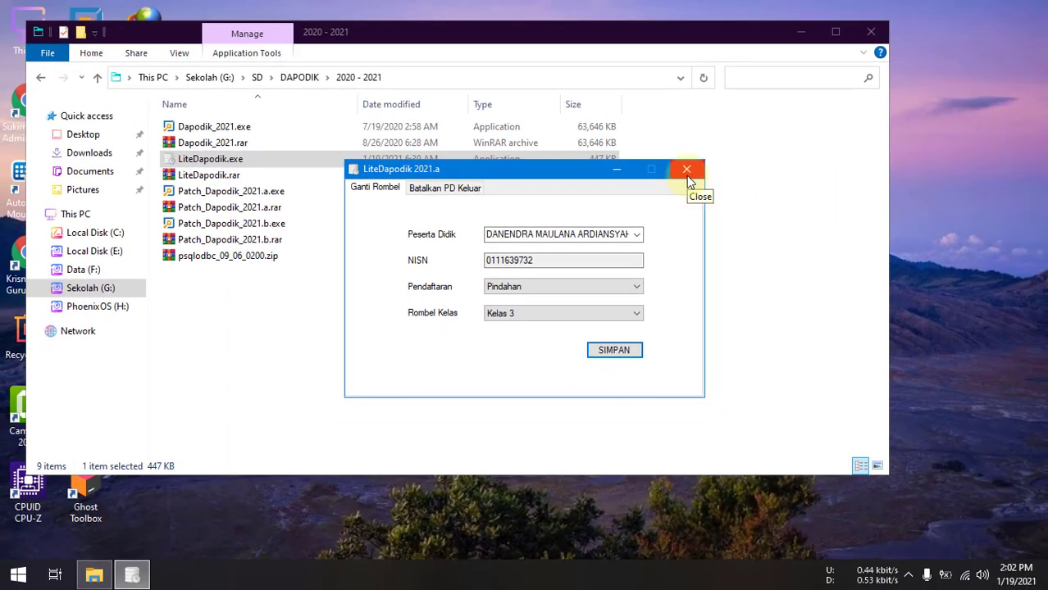
Step: Close LiteDapodik, launch Dapodik and log in as the SD NEGERI 2 TAMAN AGUNG school role
left_click(686, 174)
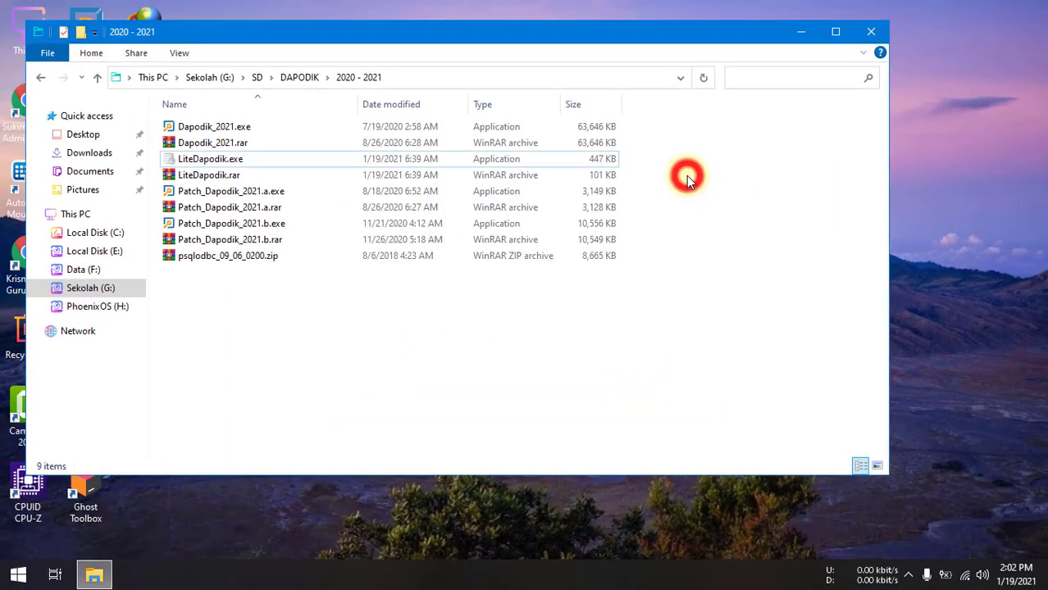
left_click(801, 33)
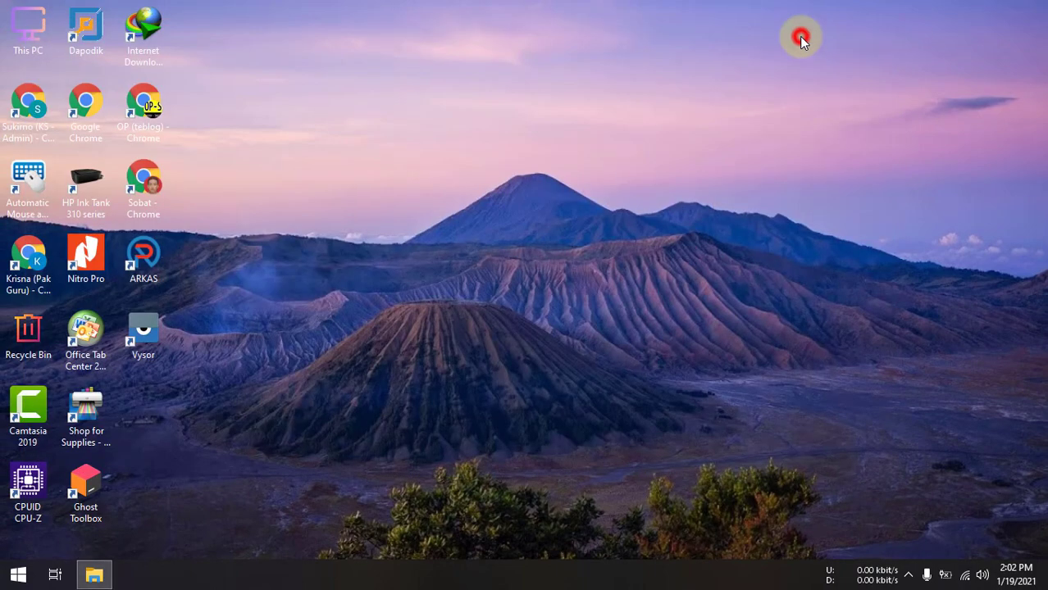
double_click(98, 39)
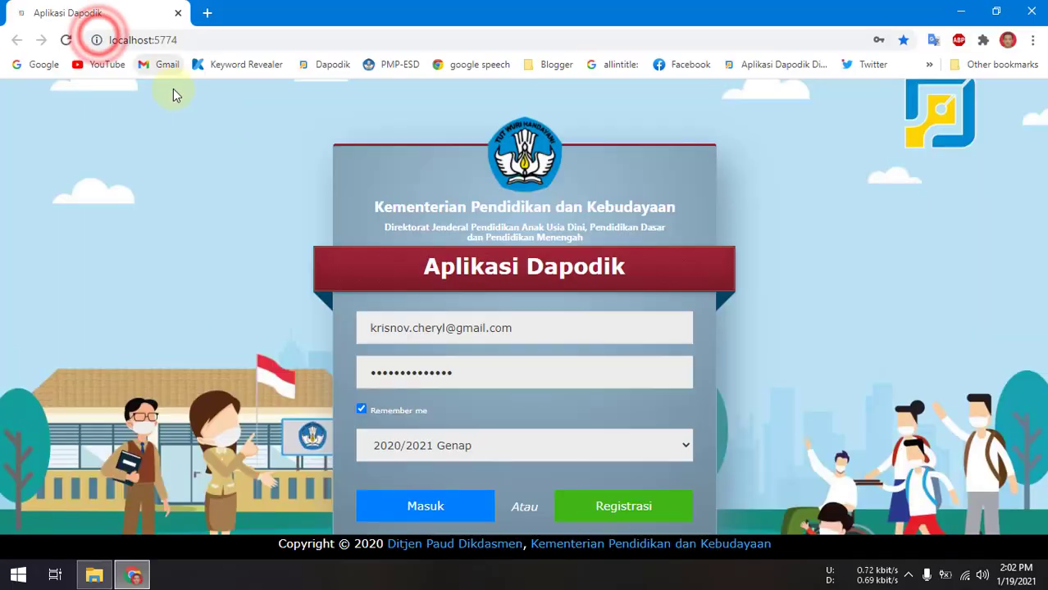
left_click(396, 501)
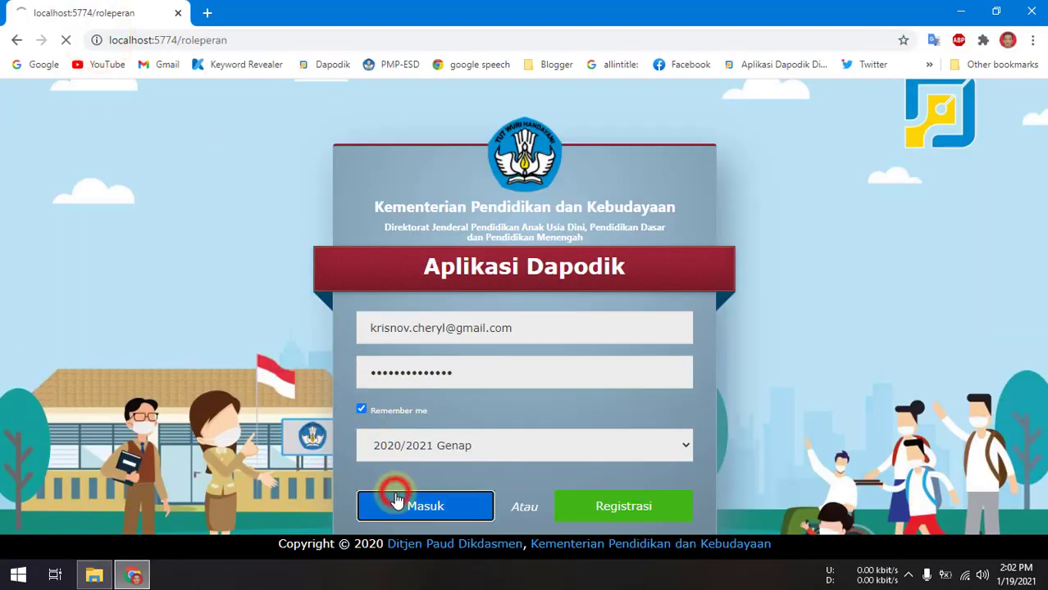
left_click(211, 244)
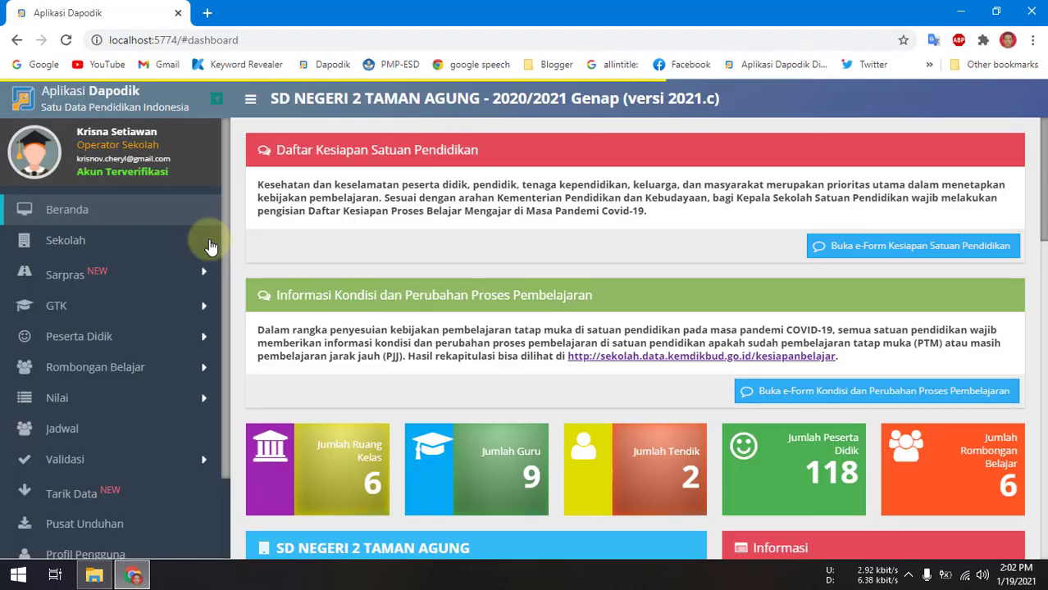
Step: Open the Peserta Didik list and search it by the moved student's name
left_click(90, 338)
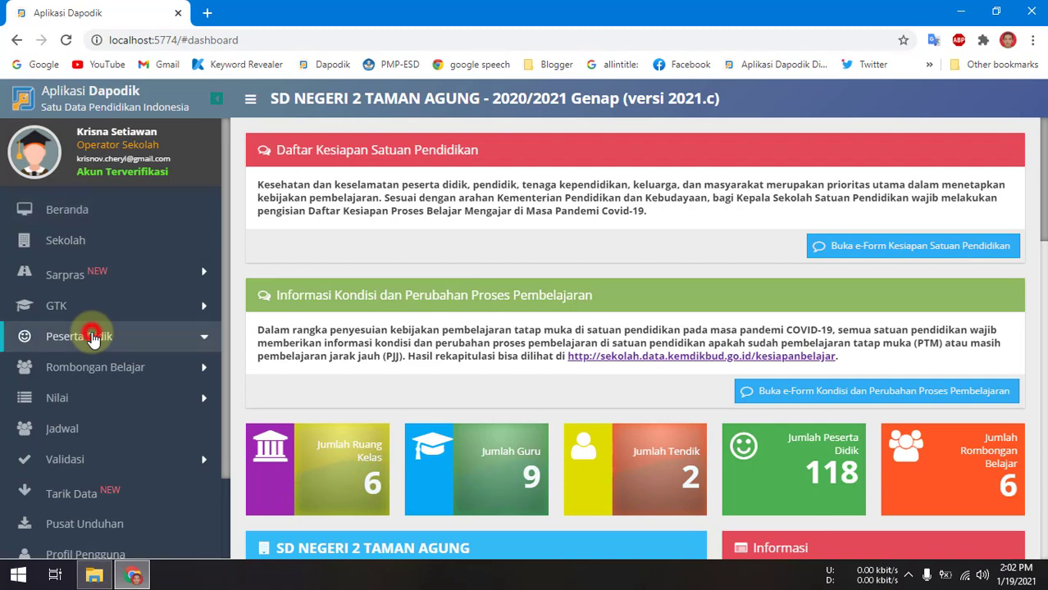
left_click(104, 367)
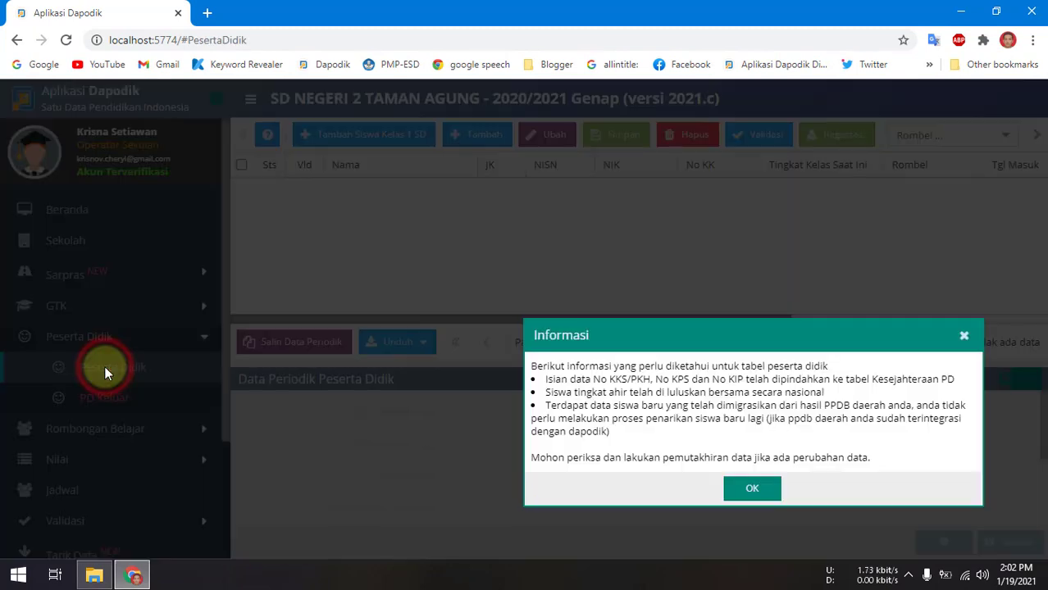
left_click(752, 490)
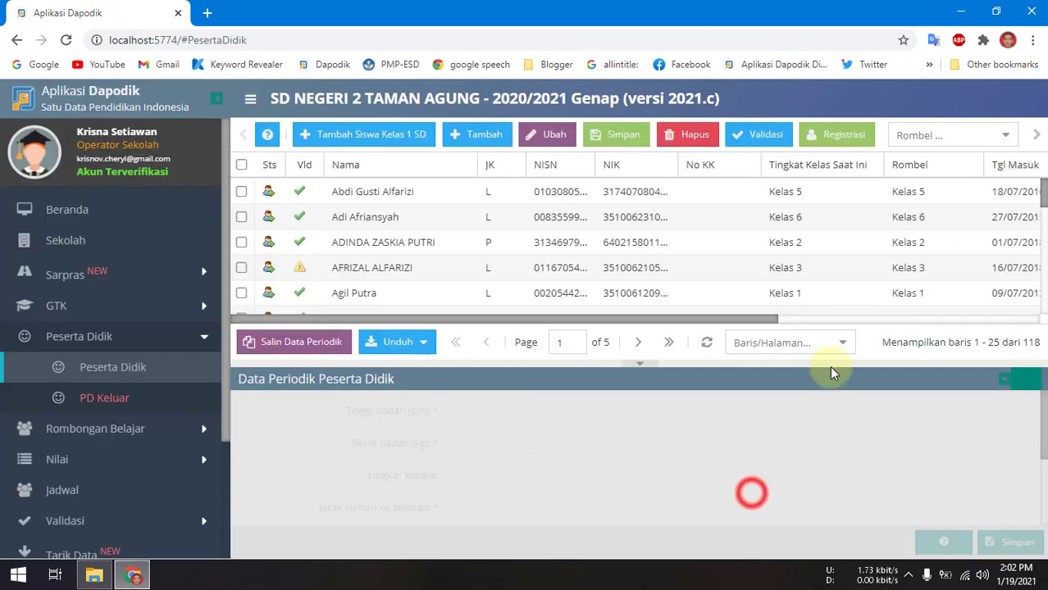
left_click(1036, 136)
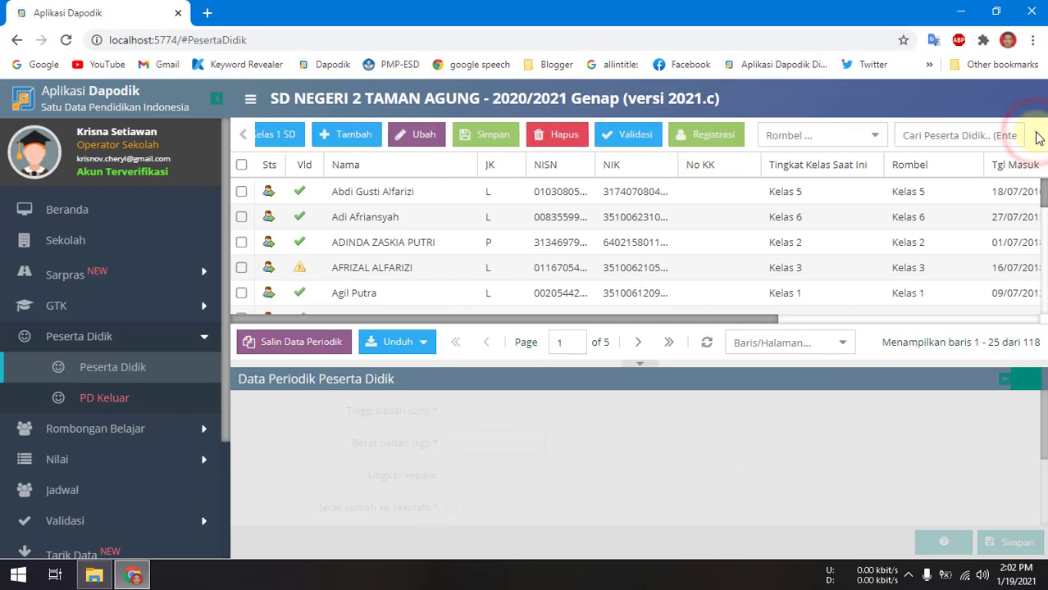
left_click(951, 136)
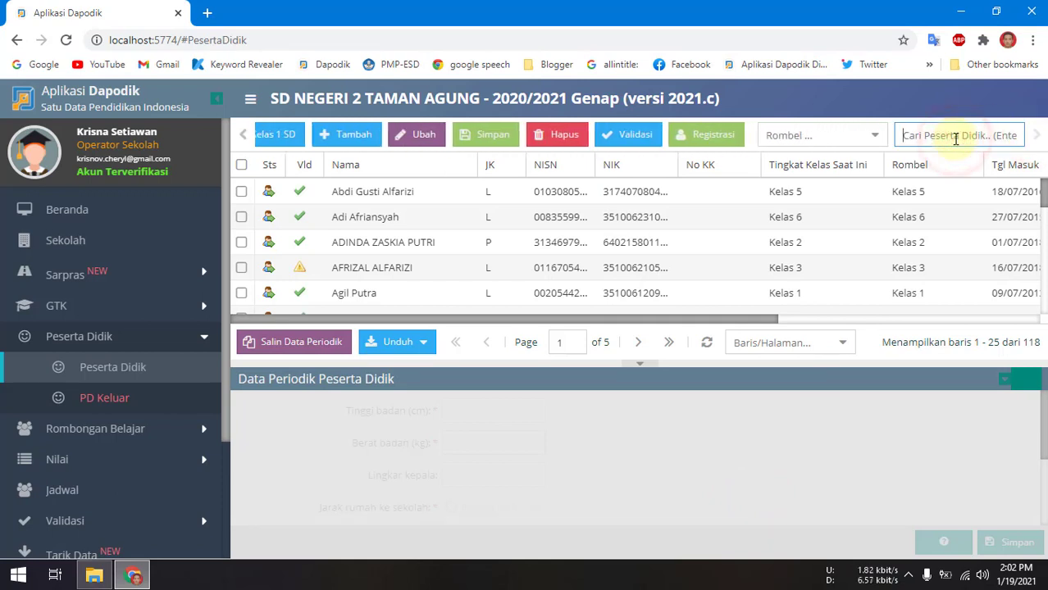
type("danendra")
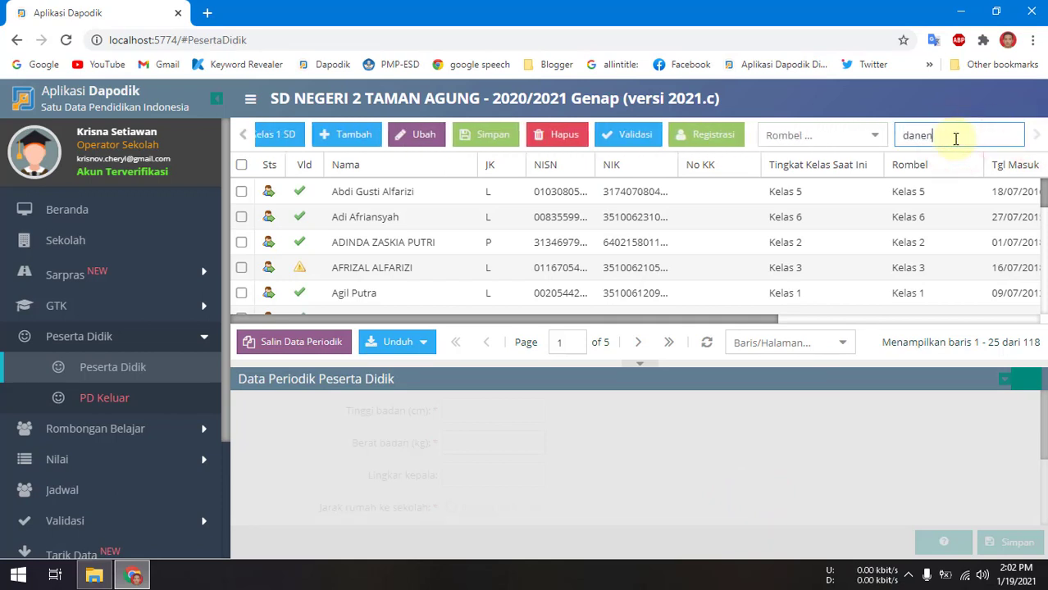
key("Return")
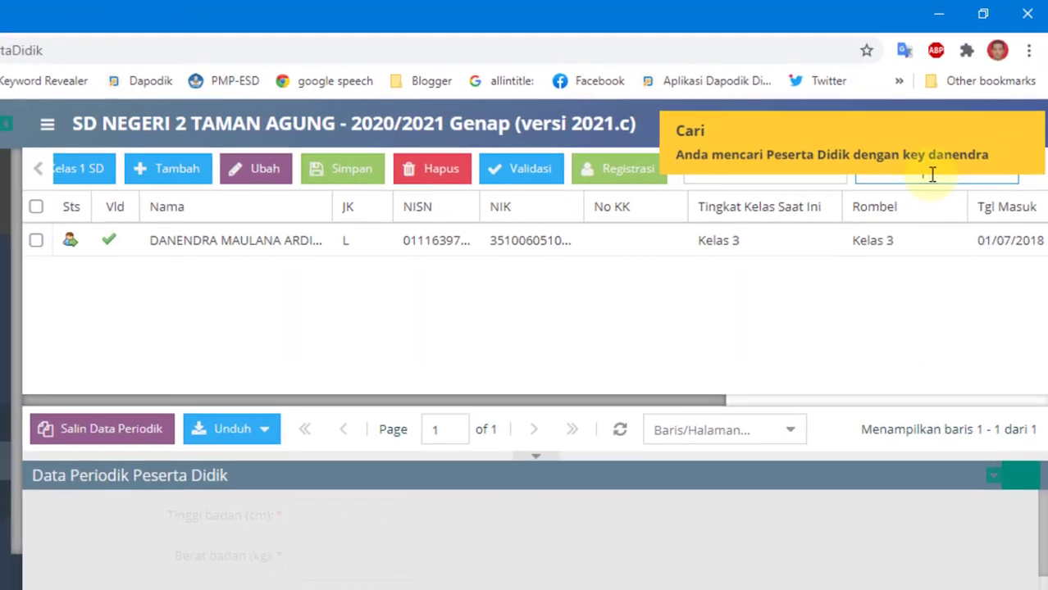